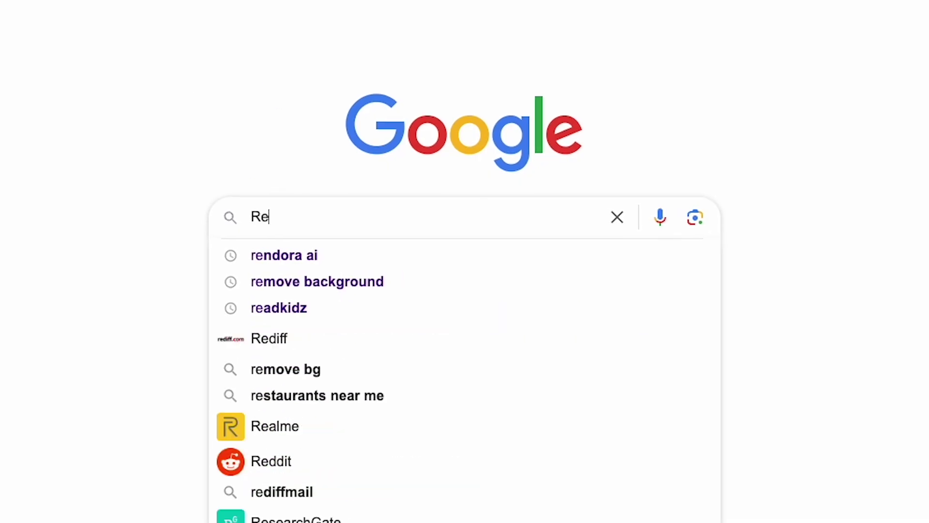
Search Google for 'realistic ai avatar' and open the Rendora homepage from the results
{"action": "type", "text": "alistic ai avata"}
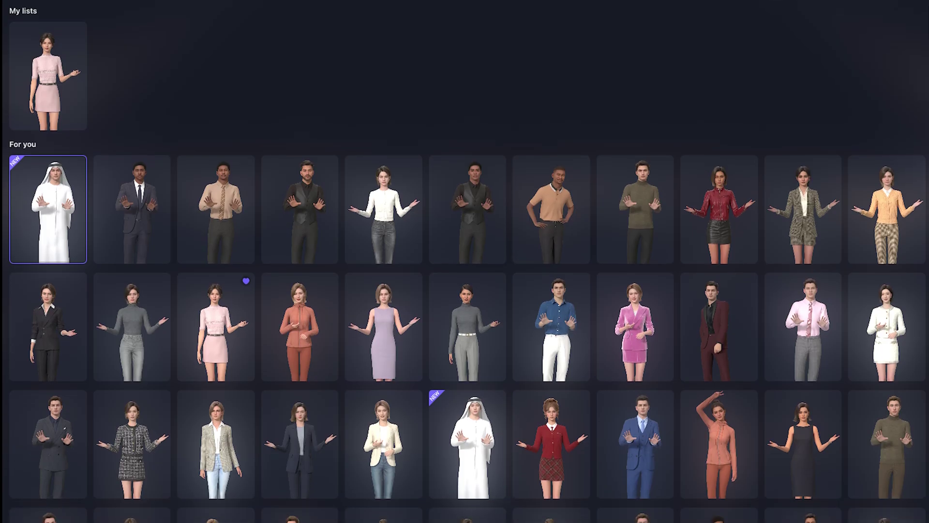
{"action": "scroll", "coordinate": [464, 261], "scroll_direction": "down", "scroll_amount": 2}
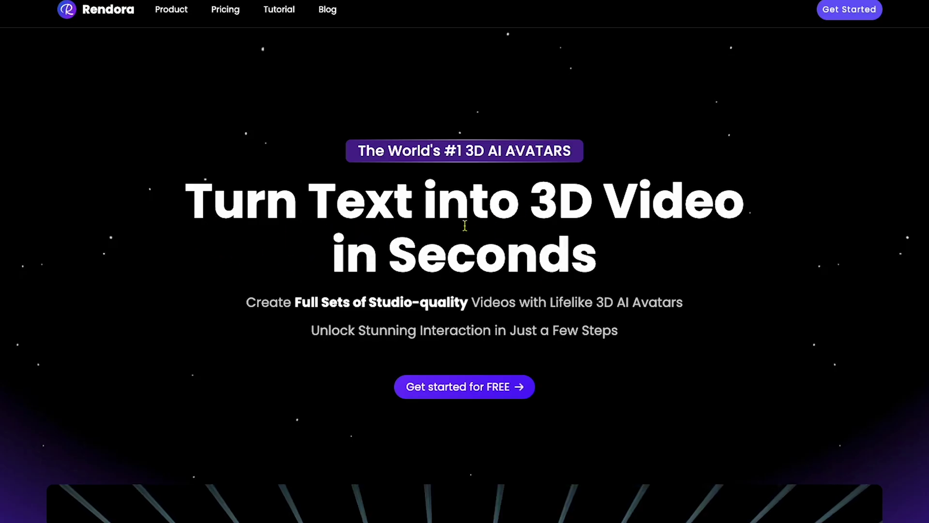
Scroll down the Rendora homepage and start using the platform for free
{"action": "left_click_drag", "start_coordinate": [421, 208], "coordinate": [763, 210]}
{"action": "left_click", "coordinate": [407, 203]}
{"action": "scroll", "coordinate": [407, 204], "scroll_direction": "down", "scroll_amount": 8}
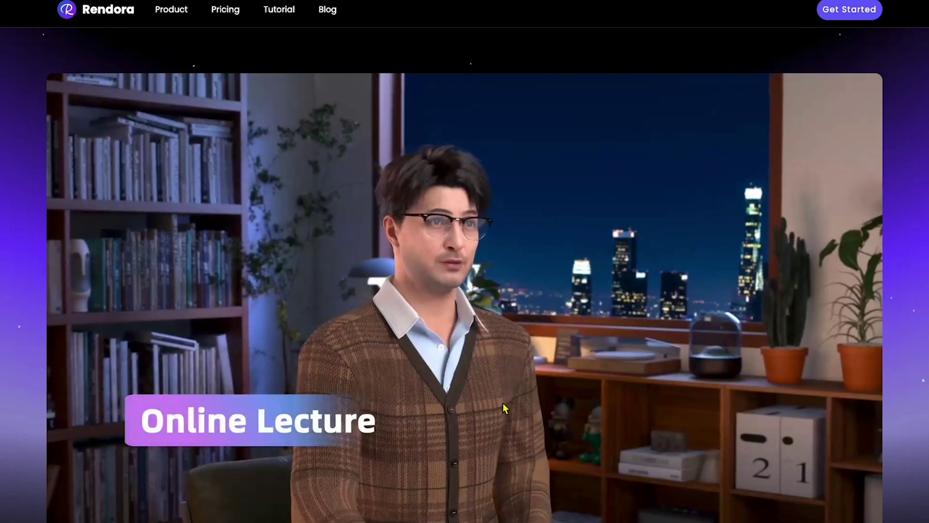
{"action": "scroll", "coordinate": [503, 403], "scroll_direction": "down", "scroll_amount": 10}
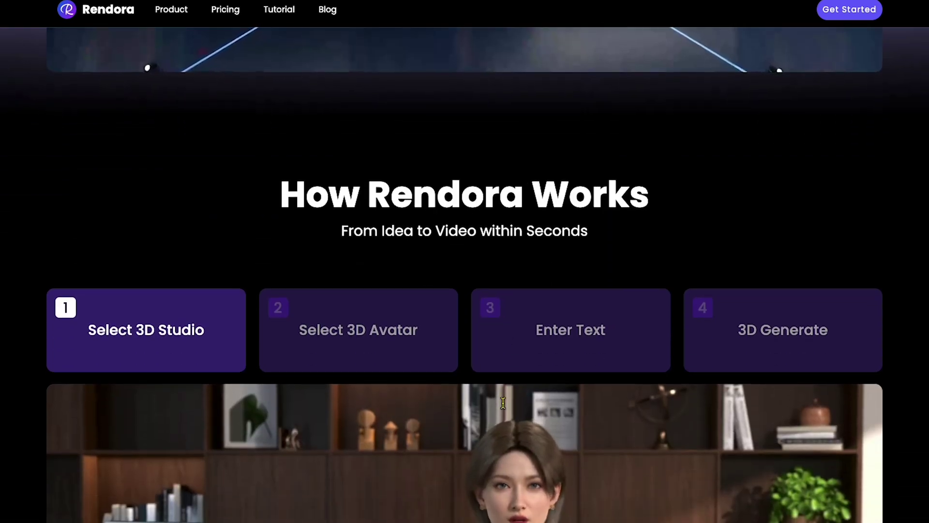
{"action": "scroll", "coordinate": [504, 402], "scroll_direction": "down", "scroll_amount": 3}
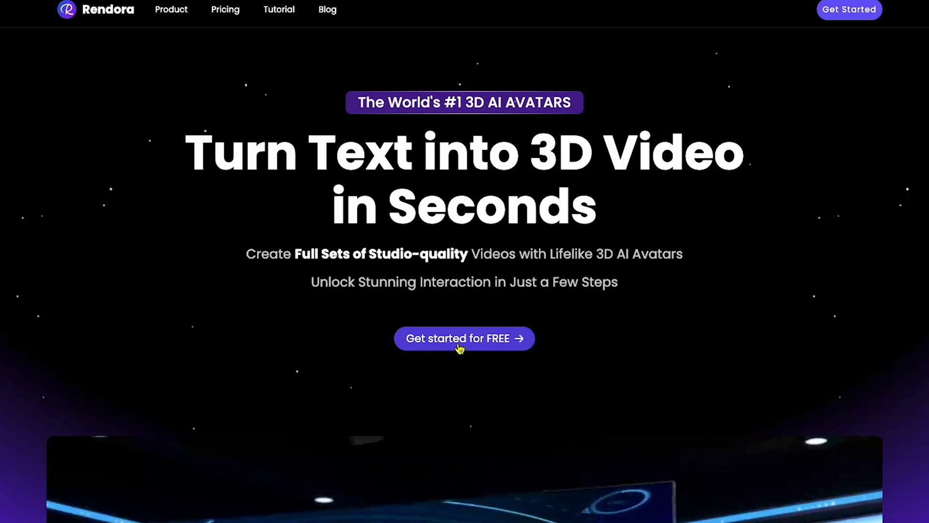
{"action": "left_click", "coordinate": [465, 339]}
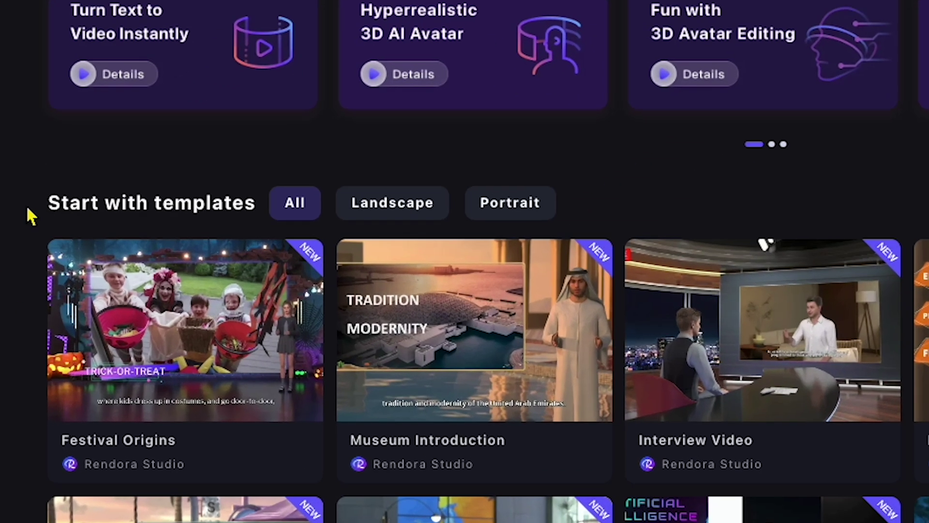
Scroll the full template gallery down to the Financial Wellness template card
{"action": "left_click_drag", "start_coordinate": [44, 385], "coordinate": [128, 383]}
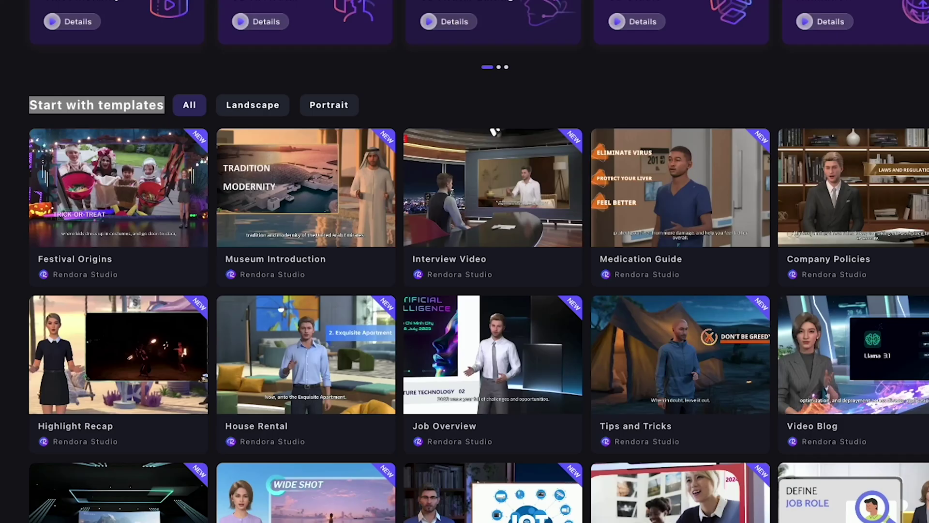
{"action": "scroll", "coordinate": [494, 131], "scroll_direction": "down", "scroll_amount": 10}
{"action": "scroll", "coordinate": [657, 20], "scroll_direction": "down", "scroll_amount": 2}
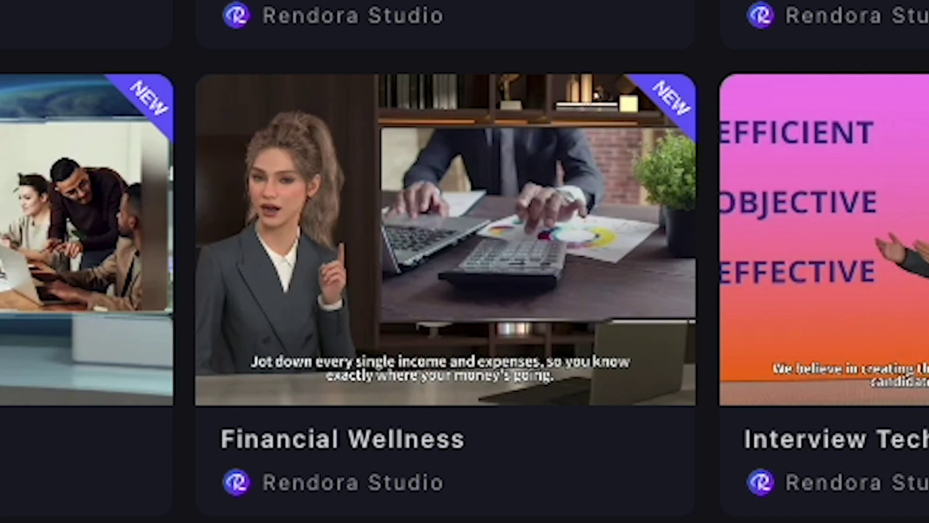
Preview the Financial Wellness template and open it in the editor with Use
{"action": "mouse_move", "coordinate": [522, 308]}
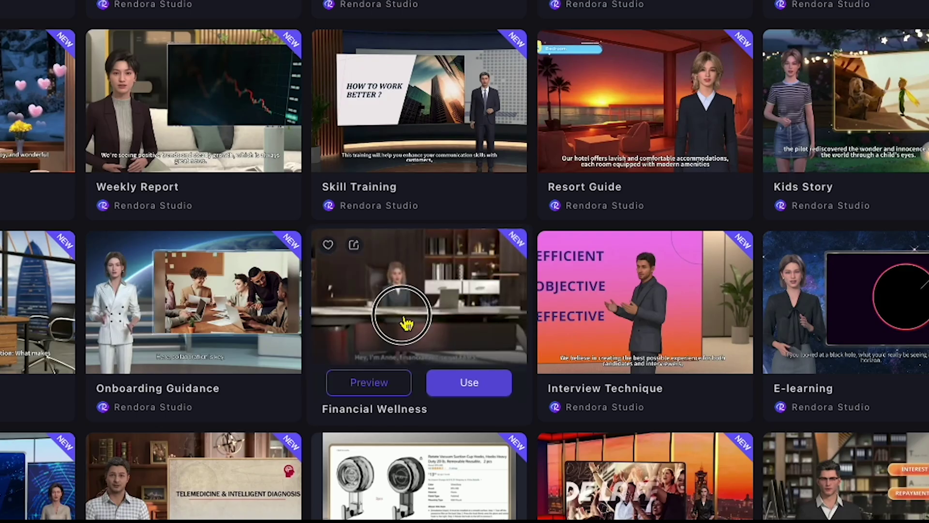
{"action": "left_click", "coordinate": [407, 324]}
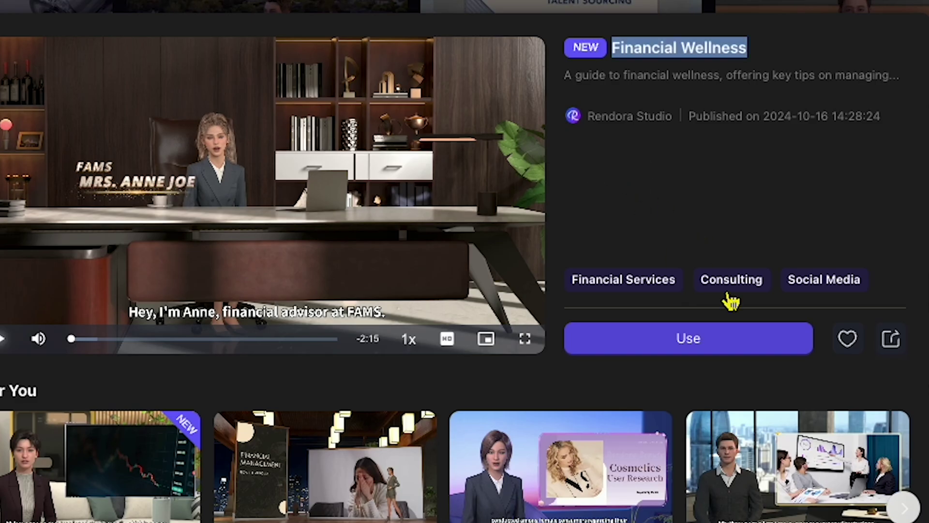
{"action": "left_click", "coordinate": [690, 345]}
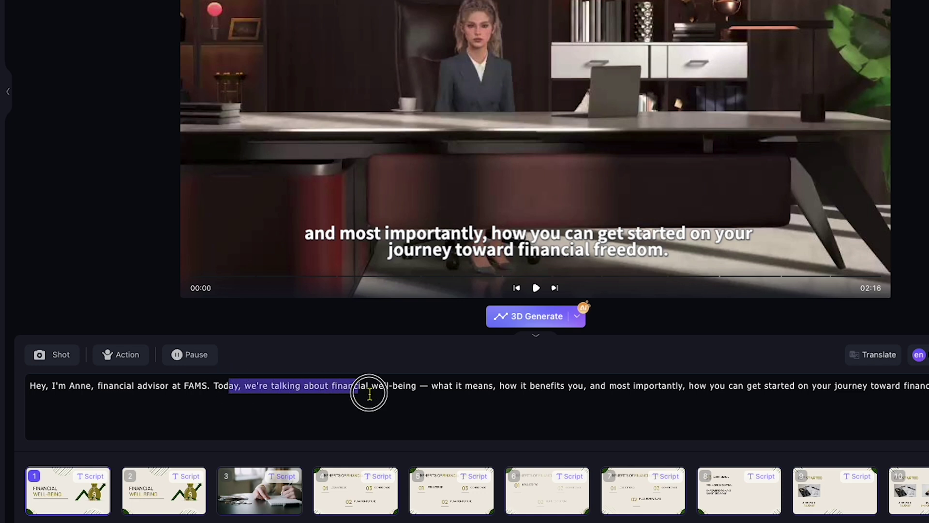
{"action": "left_click", "coordinate": [729, 405]}
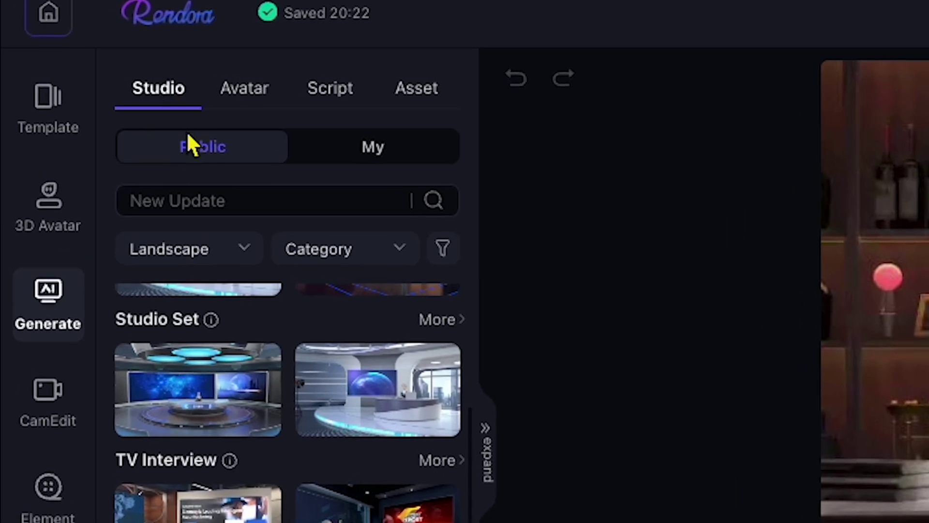
{"action": "scroll", "coordinate": [267, 481], "scroll_direction": "up", "scroll_amount": 6}
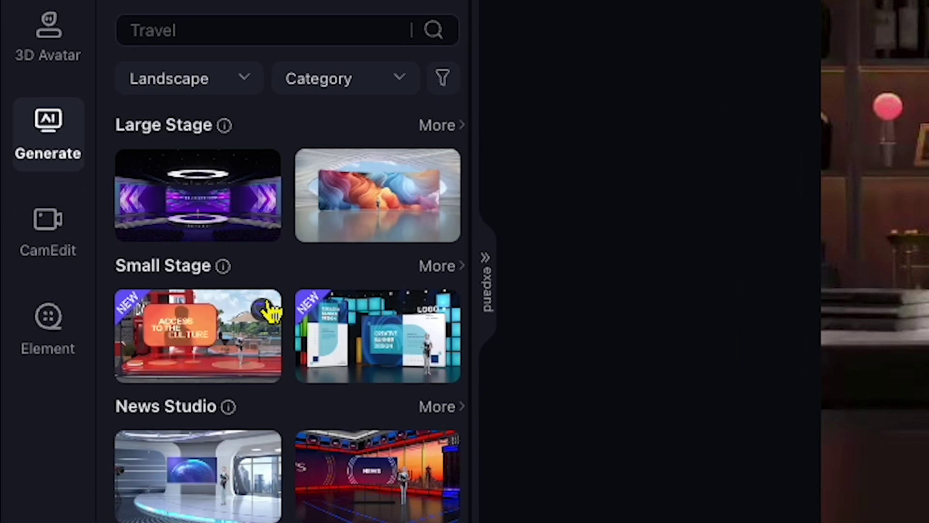
{"action": "left_click", "coordinate": [266, 306]}
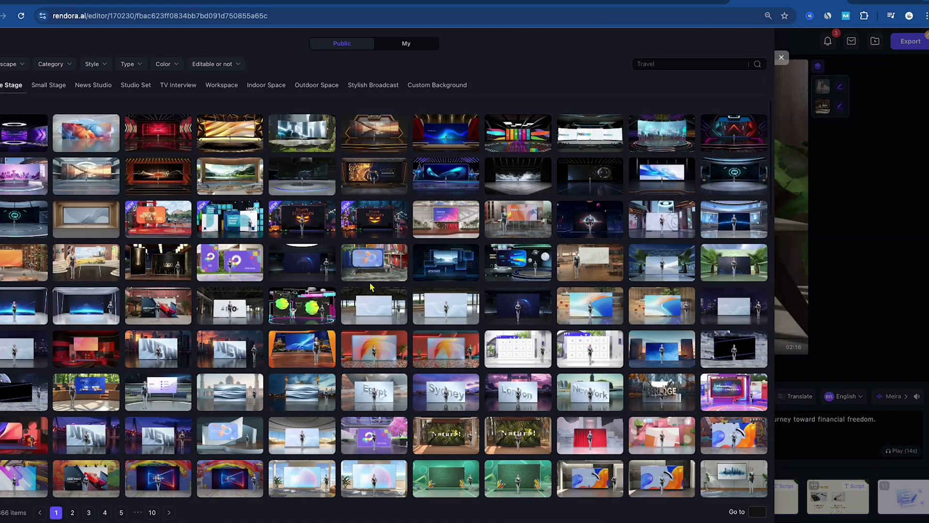
{"action": "scroll", "coordinate": [368, 300], "scroll_direction": "down", "scroll_amount": 3}
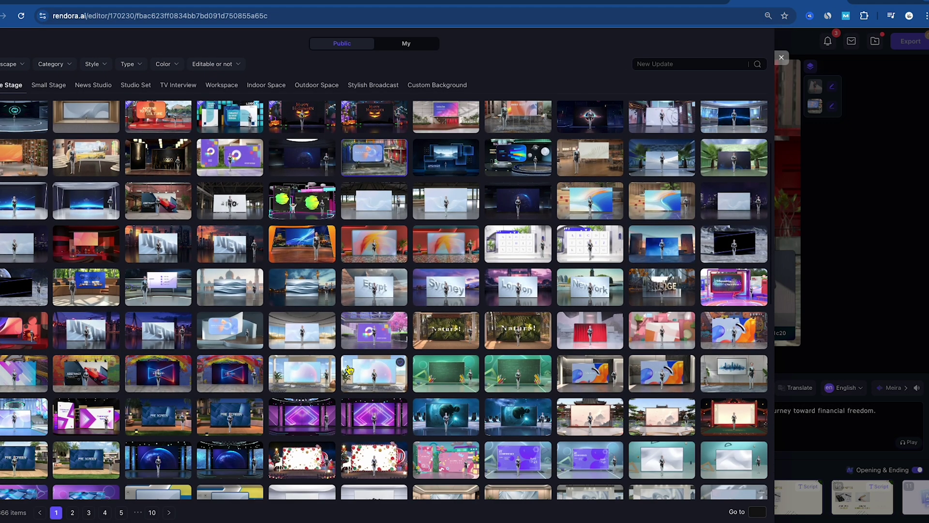
{"action": "left_click", "coordinate": [348, 370]}
{"action": "scroll", "coordinate": [349, 370], "scroll_direction": "down", "scroll_amount": 2}
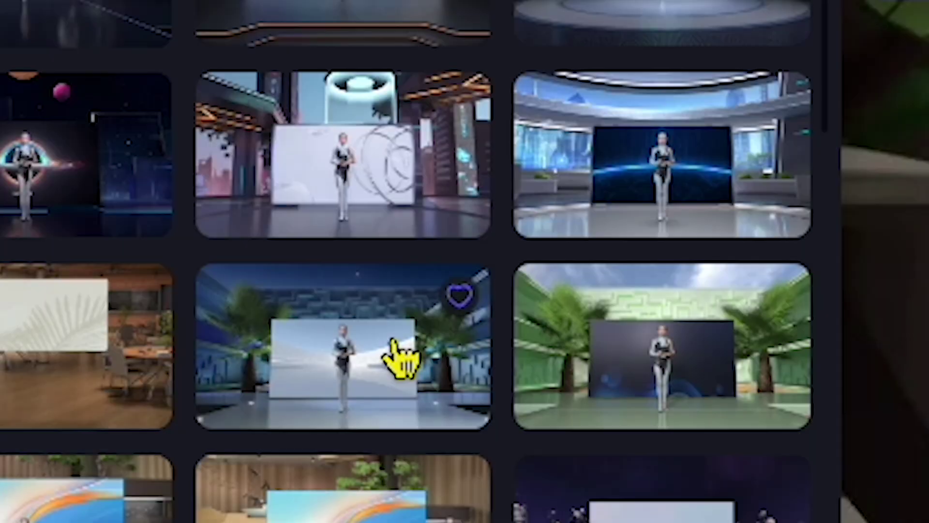
{"action": "left_click", "coordinate": [484, 231]}
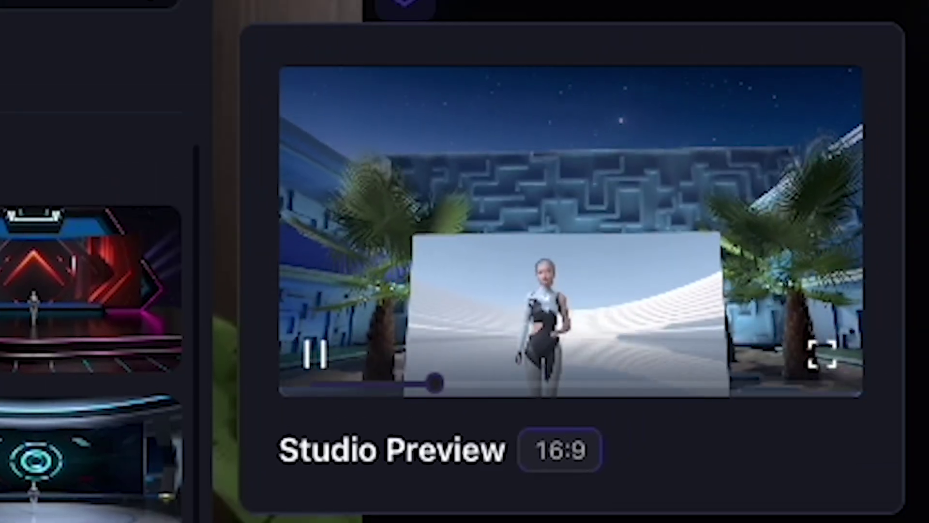
{"action": "left_click", "coordinate": [104, 343]}
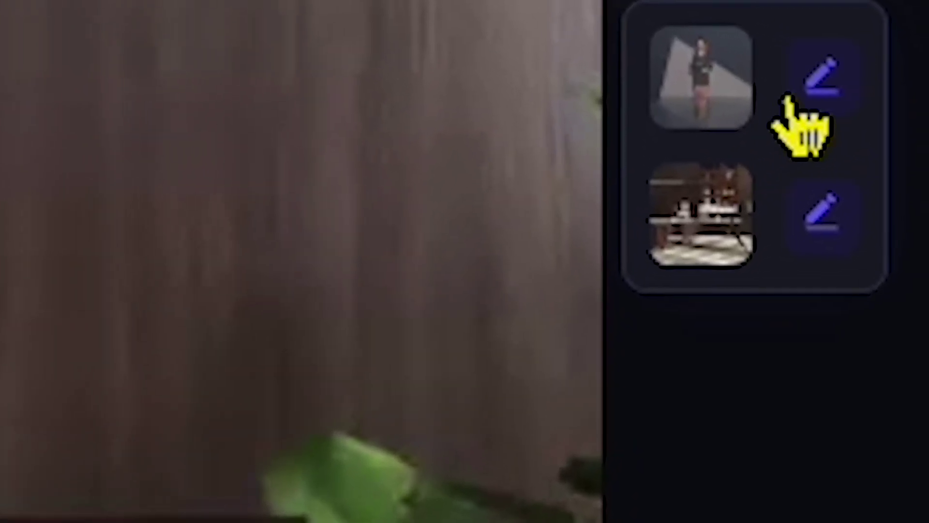
Open the avatar editor, browse its style categories, and give the avatar a bun hairstyle
{"action": "left_click", "coordinate": [845, 96]}
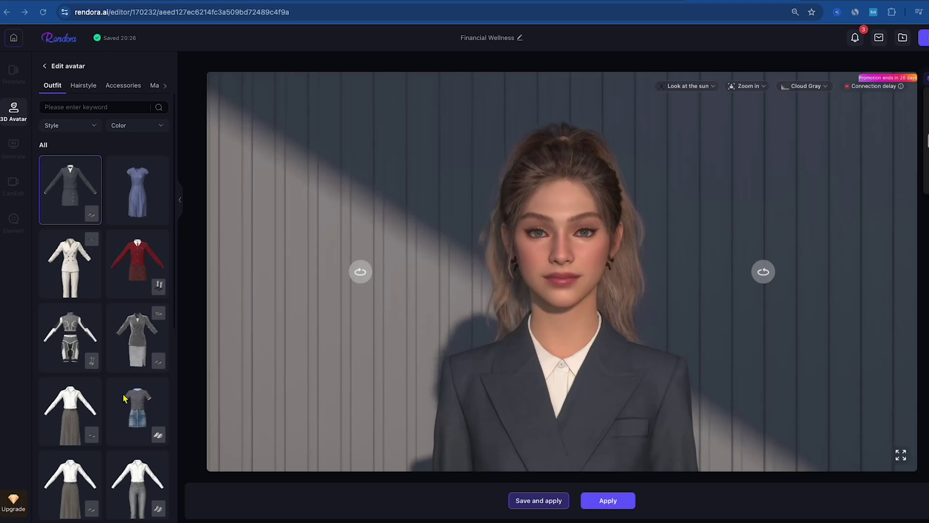
{"action": "scroll", "coordinate": [129, 409], "scroll_direction": "down", "scroll_amount": 2}
{"action": "scroll", "coordinate": [132, 419], "scroll_direction": "down", "scroll_amount": 5}
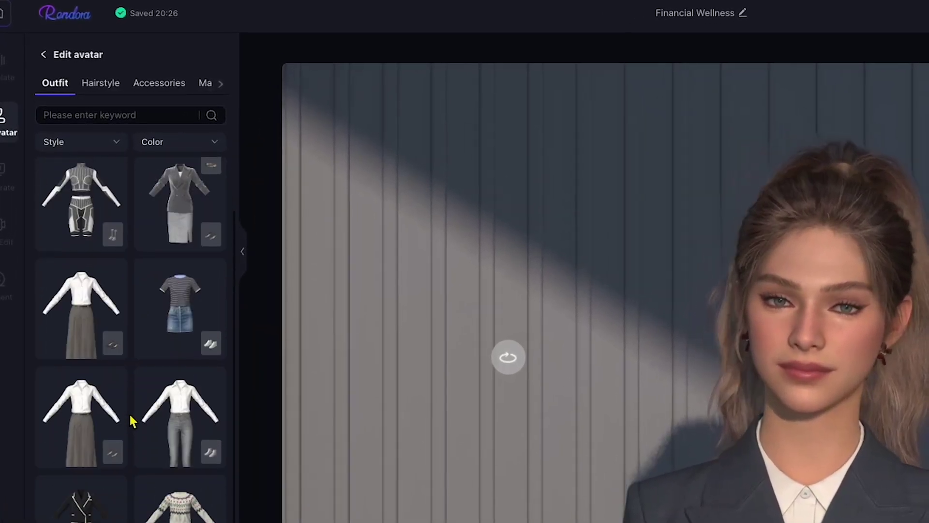
{"action": "left_click", "coordinate": [107, 88]}
{"action": "left_click", "coordinate": [167, 92]}
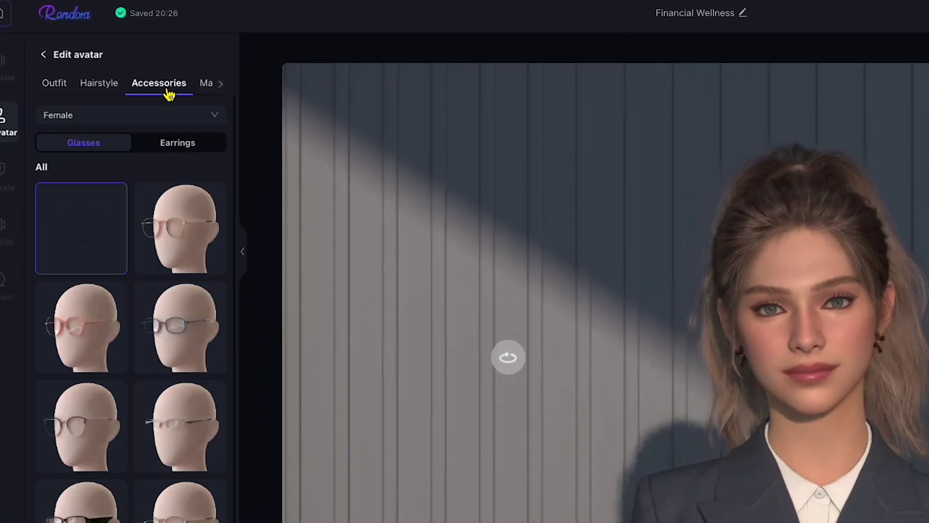
{"action": "left_click", "coordinate": [207, 90]}
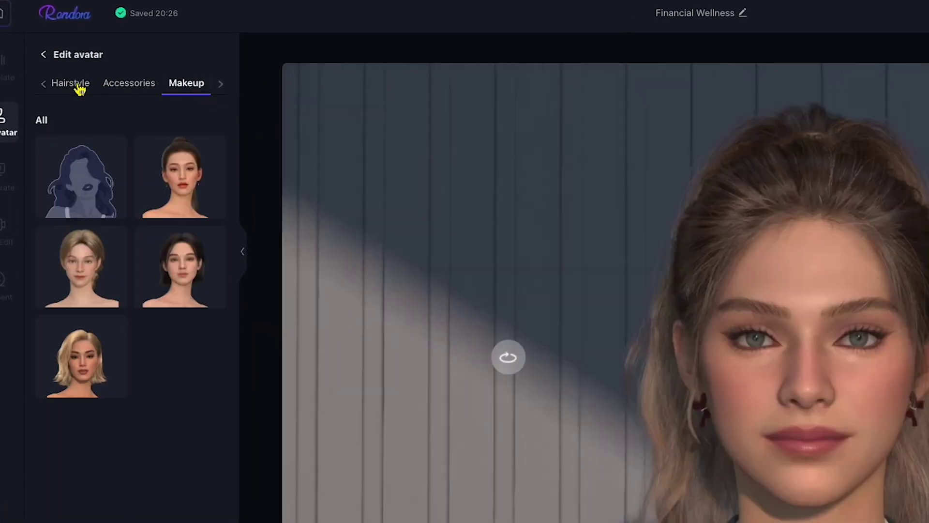
{"action": "left_click", "coordinate": [80, 88]}
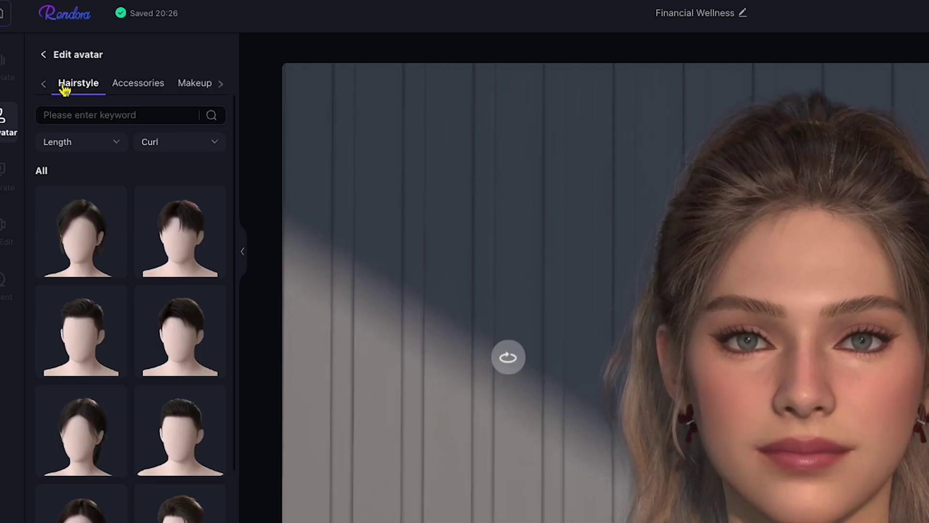
{"action": "left_click", "coordinate": [46, 85]}
{"action": "left_click", "coordinate": [77, 306]}
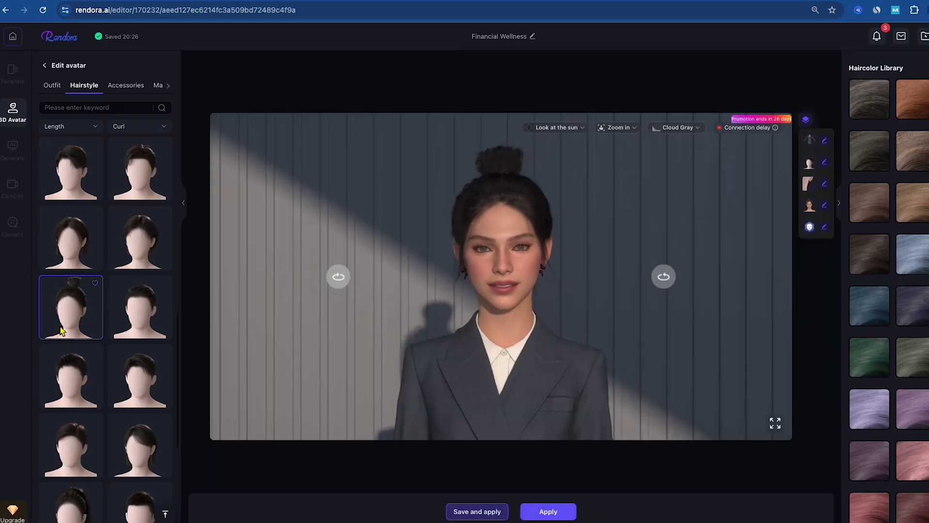
Choose glasses and the cream cardigan outfit, check her side view, then Save and apply
{"action": "left_click", "coordinate": [126, 87]}
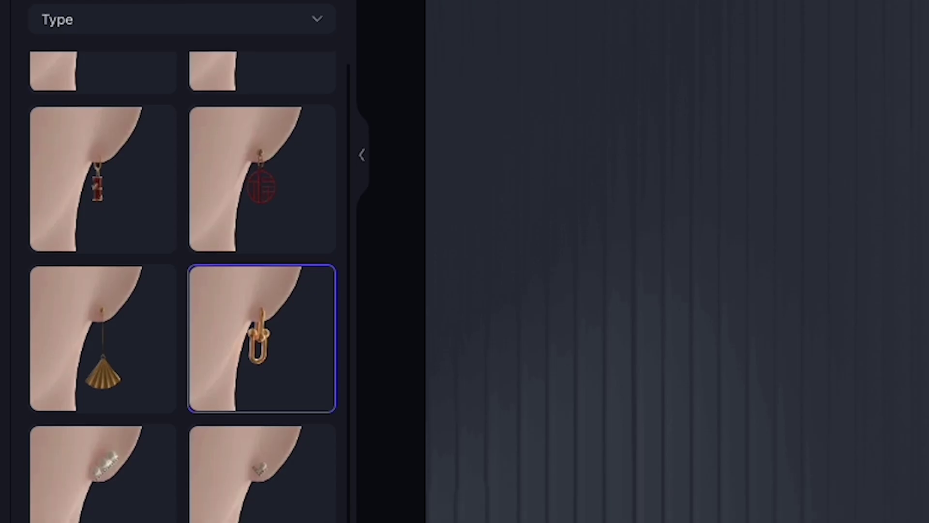
{"action": "scroll", "coordinate": [184, 262], "scroll_direction": "down", "scroll_amount": 3}
{"action": "scroll", "coordinate": [184, 262], "scroll_direction": "down", "scroll_amount": 1}
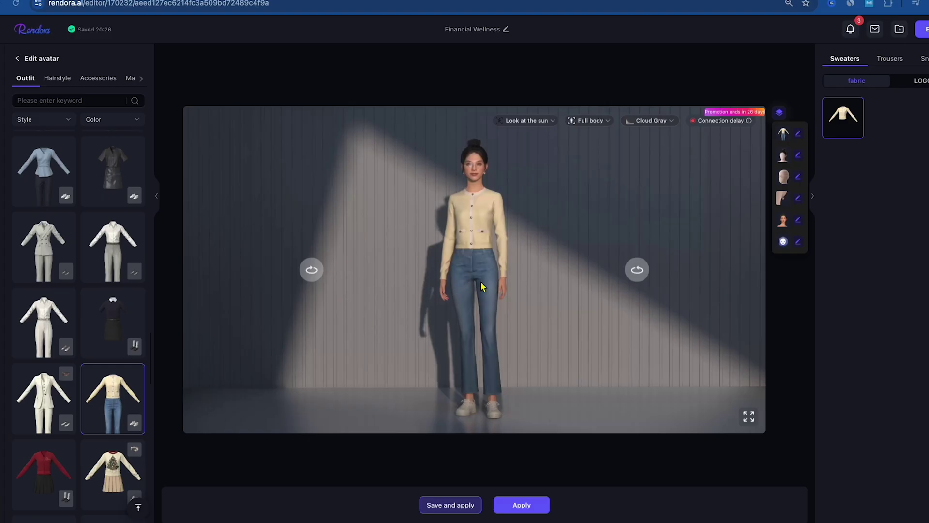
{"action": "left_click_drag", "start_coordinate": [492, 240], "coordinate": [450, 244]}
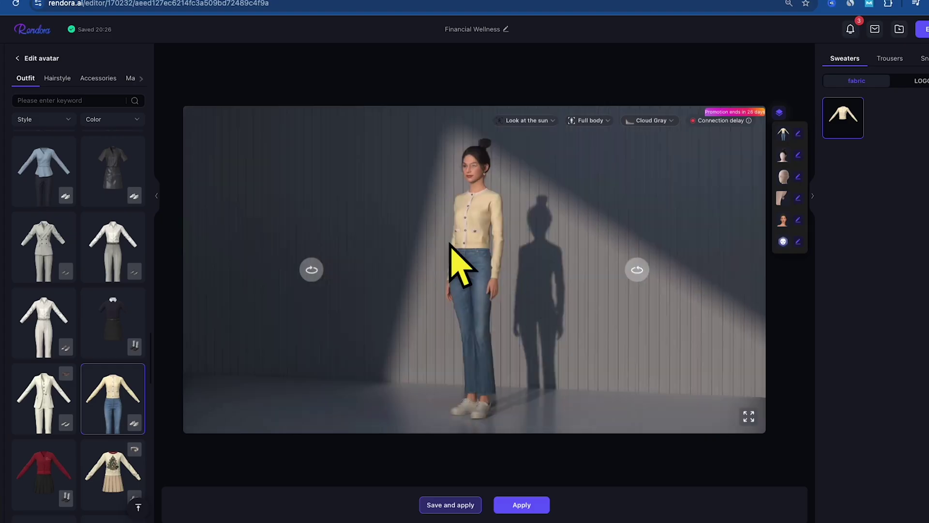
{"action": "left_click", "coordinate": [448, 505]}
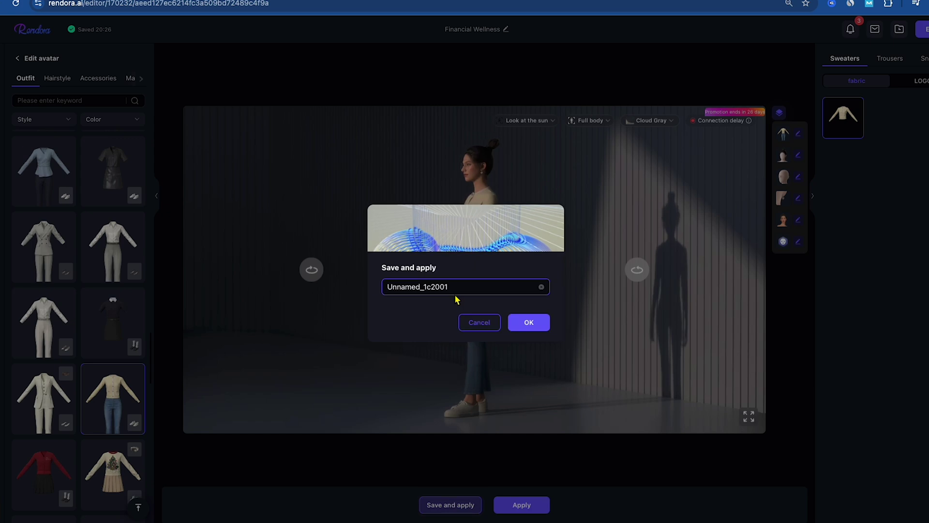
Save the customised avatar under the name Anny, stored as Anny01
{"action": "double_click", "coordinate": [455, 293]}
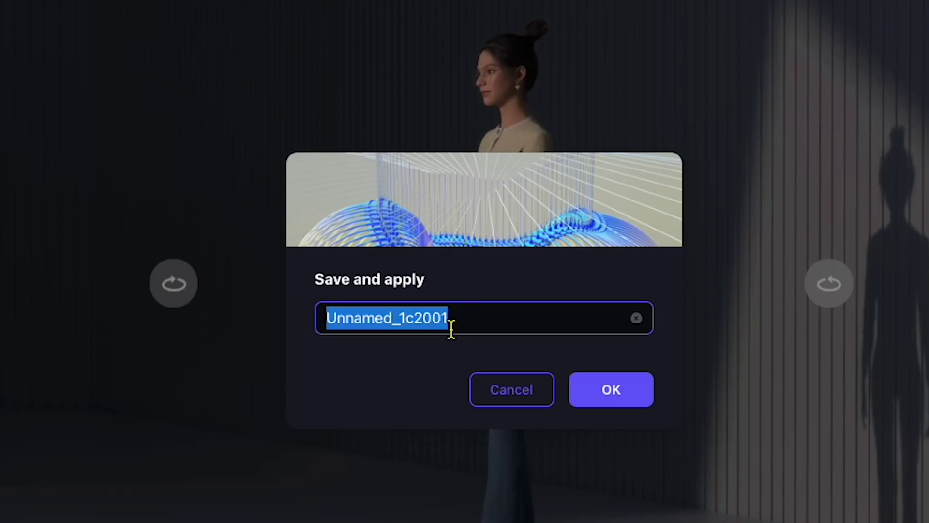
{"action": "type", "text": "A"}
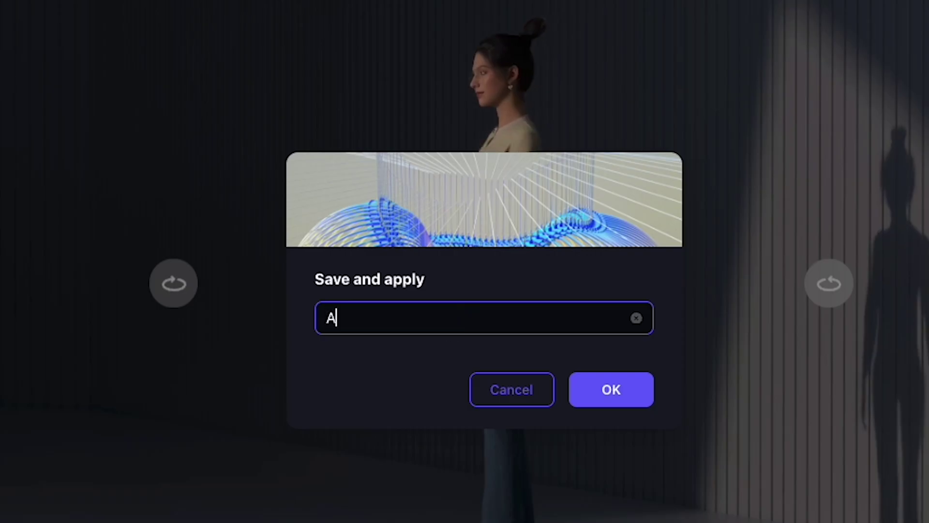
{"action": "type", "text": "nny"}
{"action": "key", "text": "Return"}
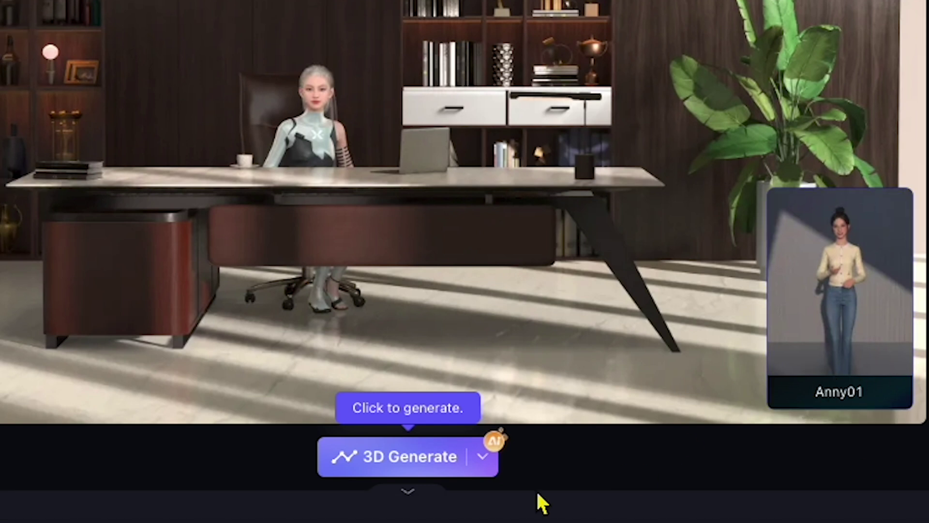
Replace scene 1's script with the making-money-online introduction and render the video in 3D
{"action": "left_click", "coordinate": [395, 458]}
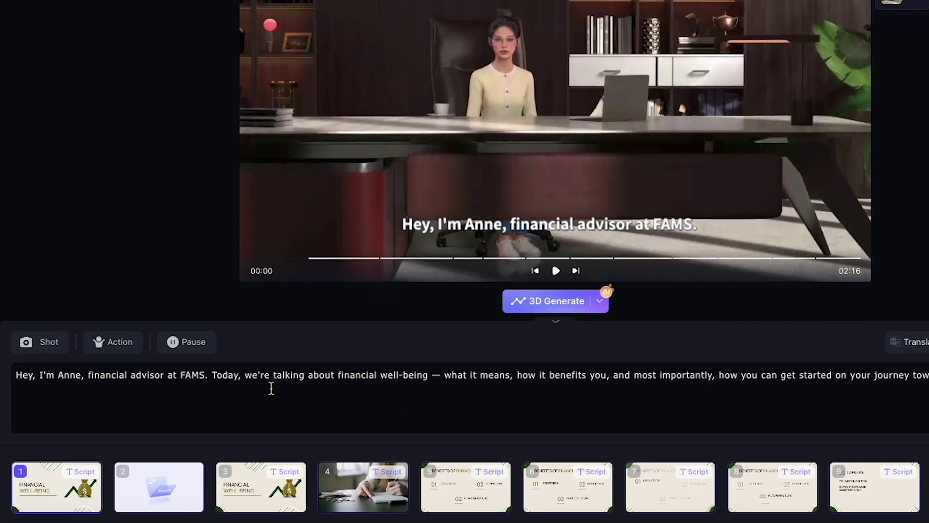
{"action": "triple_click", "coordinate": [263, 388]}
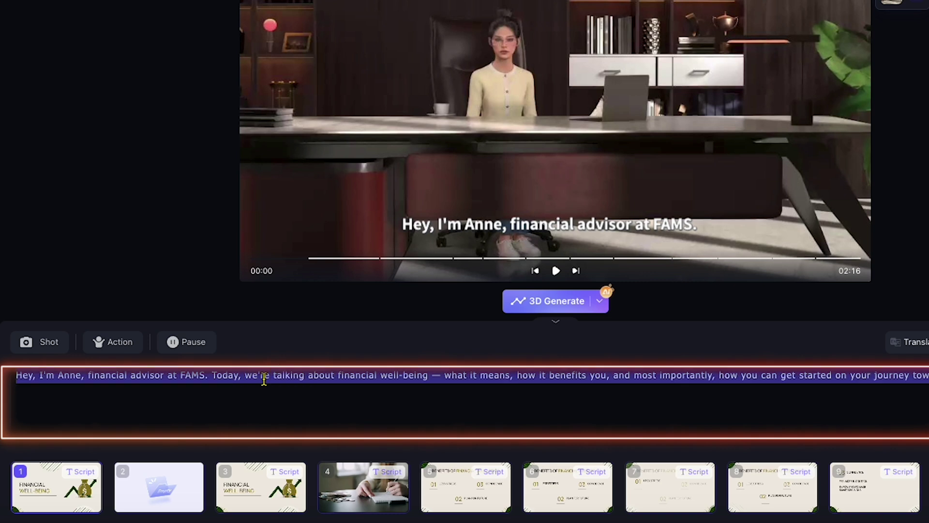
{"action": "key", "text": "BackSpace"}
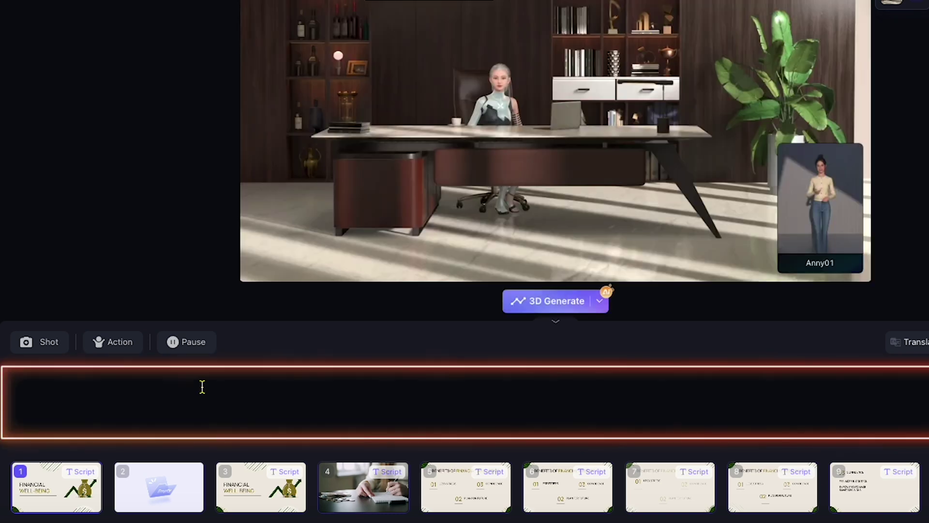
{"action": "type", "text": "\"Hey, I'm Anny, and today I'm going to teach you how to make money online. Make sure to watch until the end, because you won't want to miss any of these tips. Let's get started!\""}
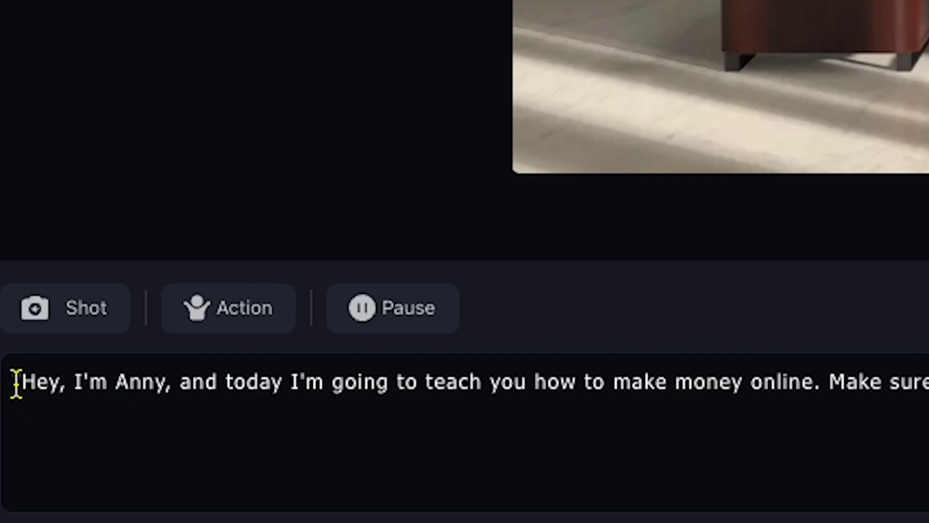
{"action": "left_click_drag", "start_coordinate": [16, 383], "coordinate": [829, 388]}
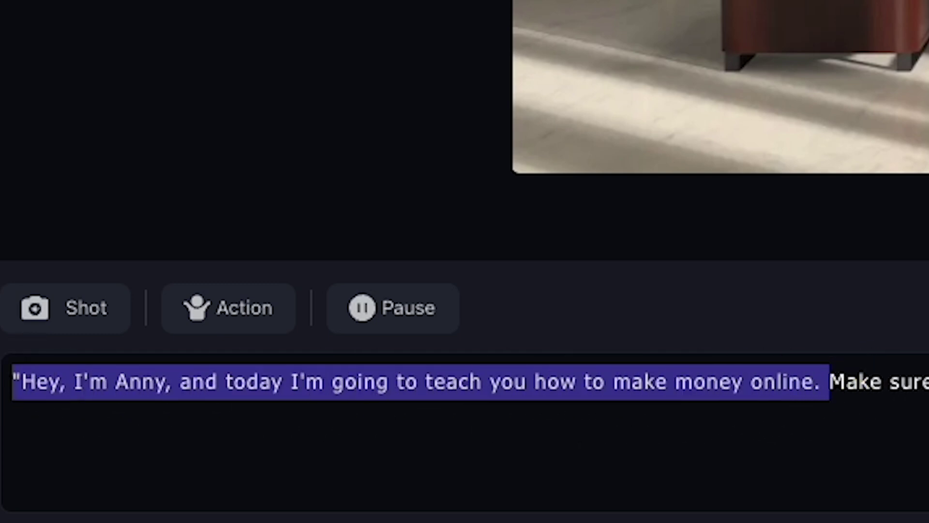
{"action": "left_click", "coordinate": [928, 404]}
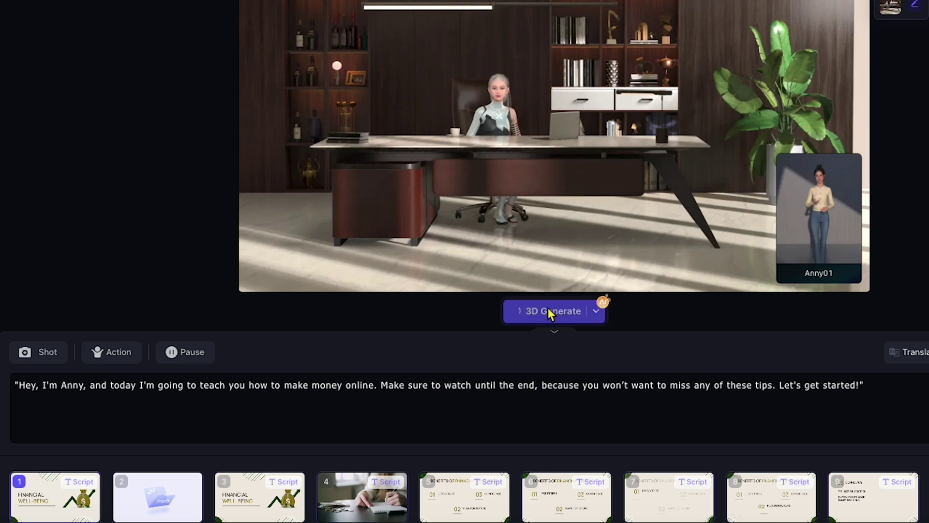
{"action": "left_click", "coordinate": [548, 310]}
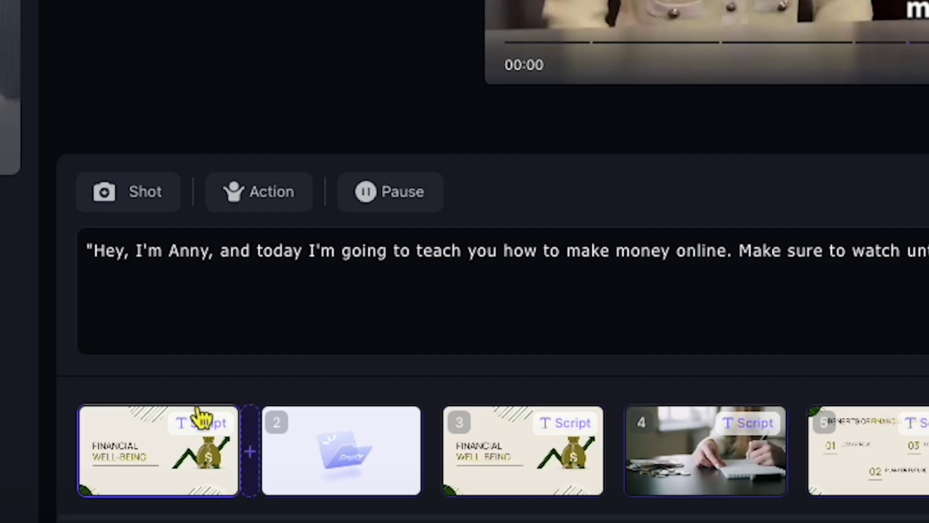
Replace scene 1's slide with an uploaded HOW TO MAKE MONEY ONLINE image
{"action": "mouse_move", "coordinate": [188, 466]}
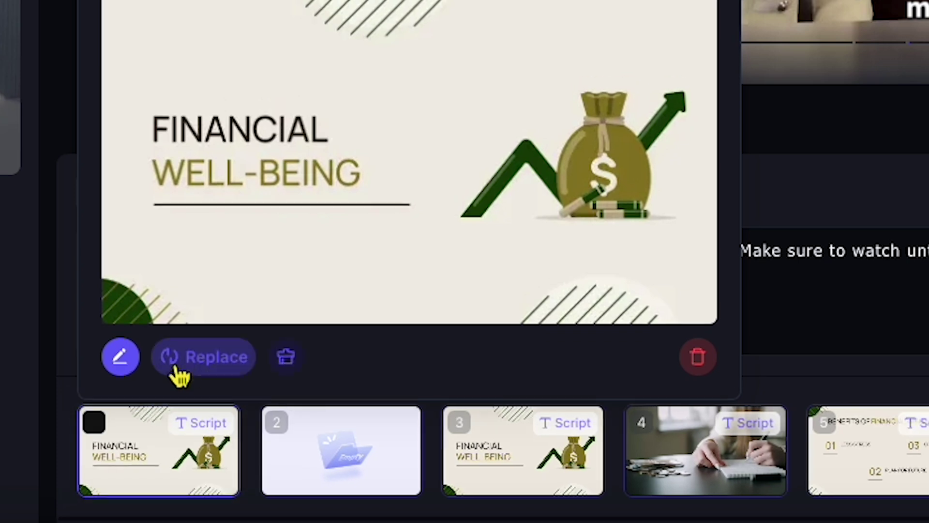
{"action": "left_click", "coordinate": [206, 369]}
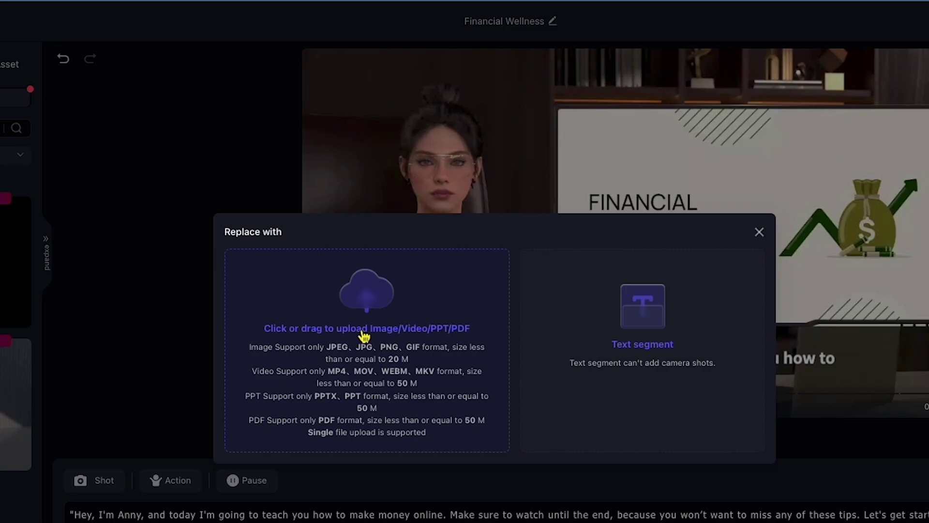
{"action": "left_click", "coordinate": [365, 330]}
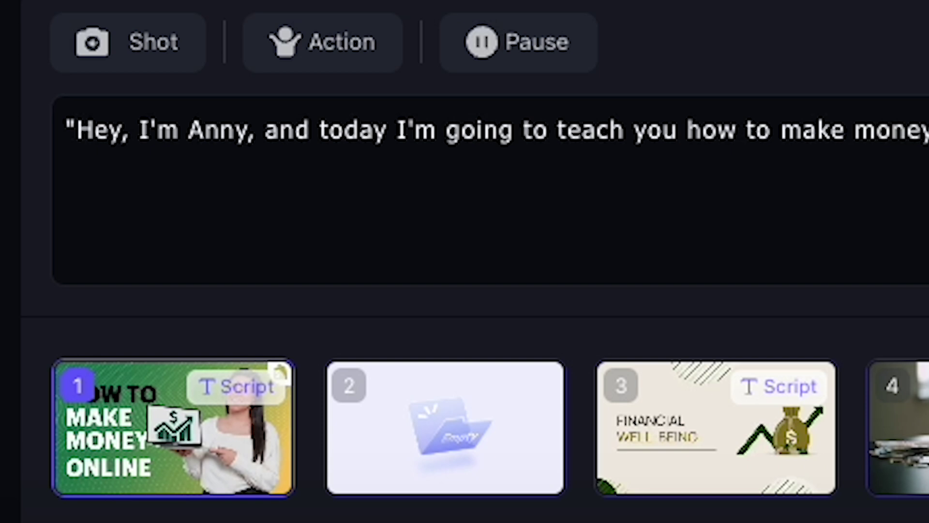
Paste the 'learn a skill, like video editing' script into scene 2
{"action": "left_click", "coordinate": [465, 426]}
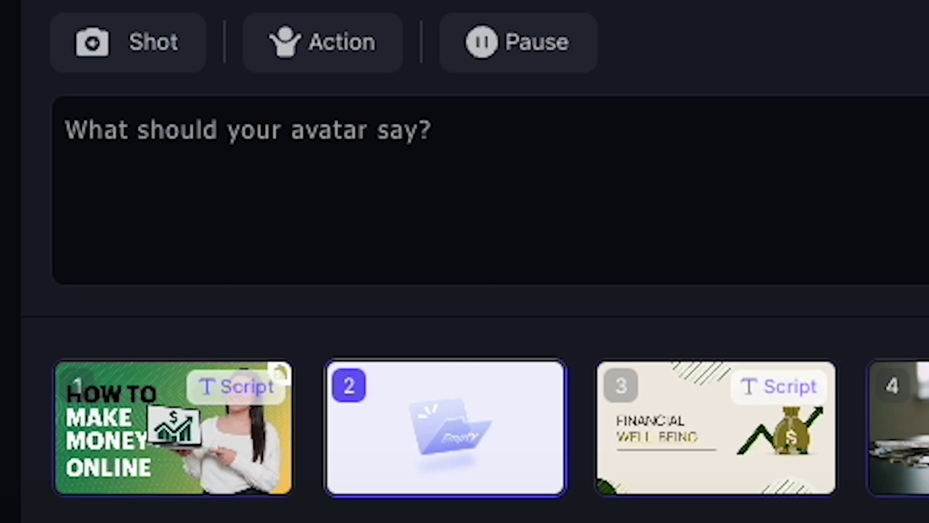
{"action": "key", "text": "ctrl+v"}
{"action": "left_click_drag", "start_coordinate": [468, 170], "coordinate": [234, 162]}
{"action": "left_click_drag", "start_coordinate": [63, 130], "coordinate": [925, 130]}
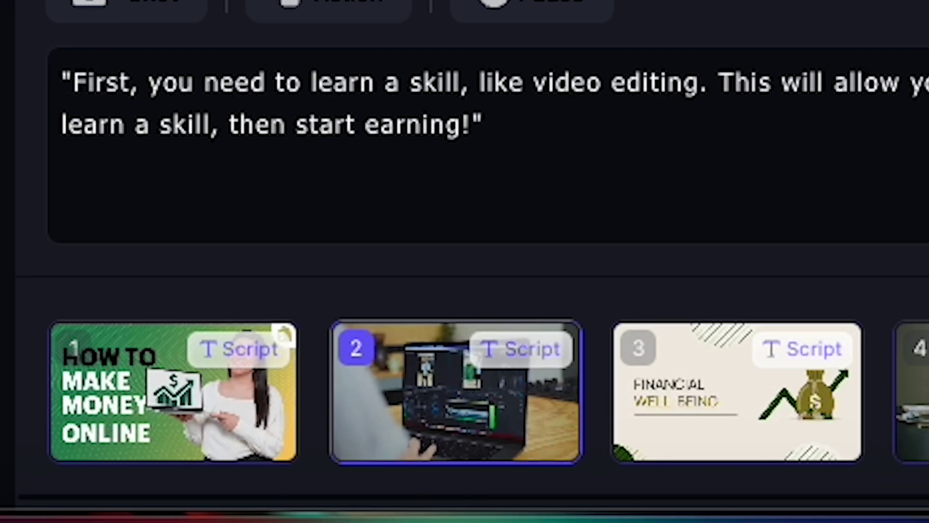
Give scene 3 the affiliate-marketing script and replace its slide with FB-4.png
{"action": "left_click", "coordinate": [616, 384]}
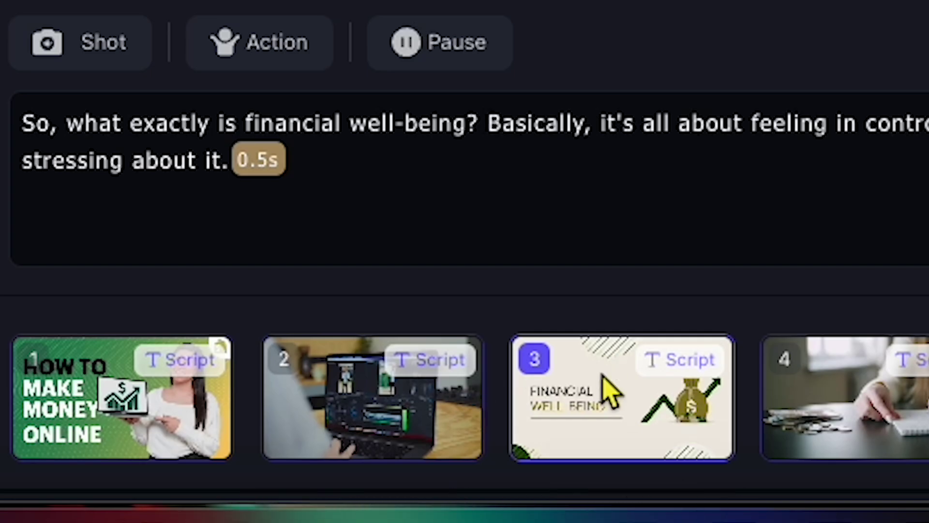
{"action": "triple_click", "coordinate": [35, 93]}
{"action": "type", "text": "and write"}
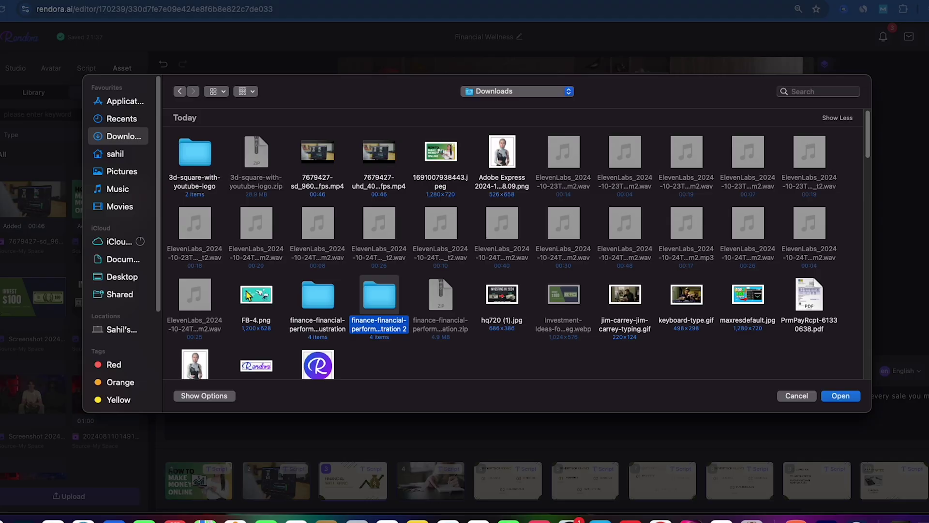
{"action": "key", "text": "Return"}
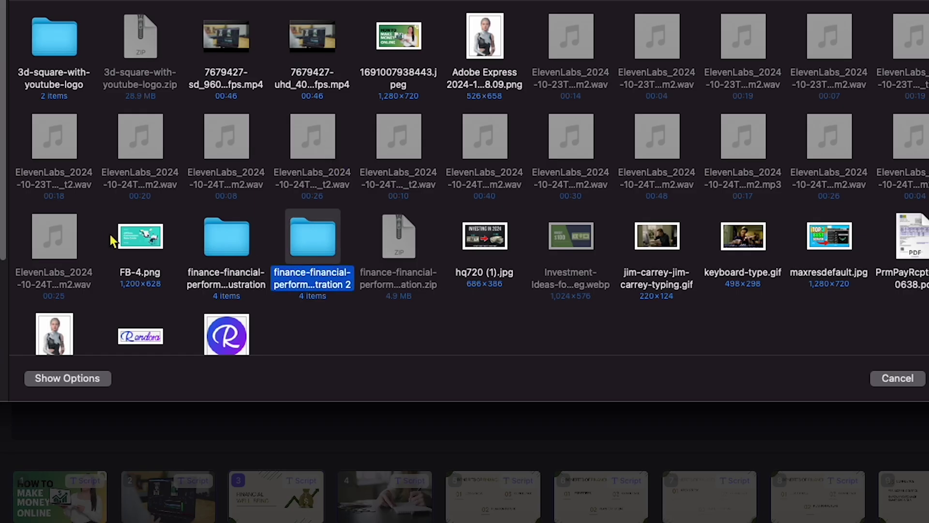
{"action": "double_click", "coordinate": [123, 236]}
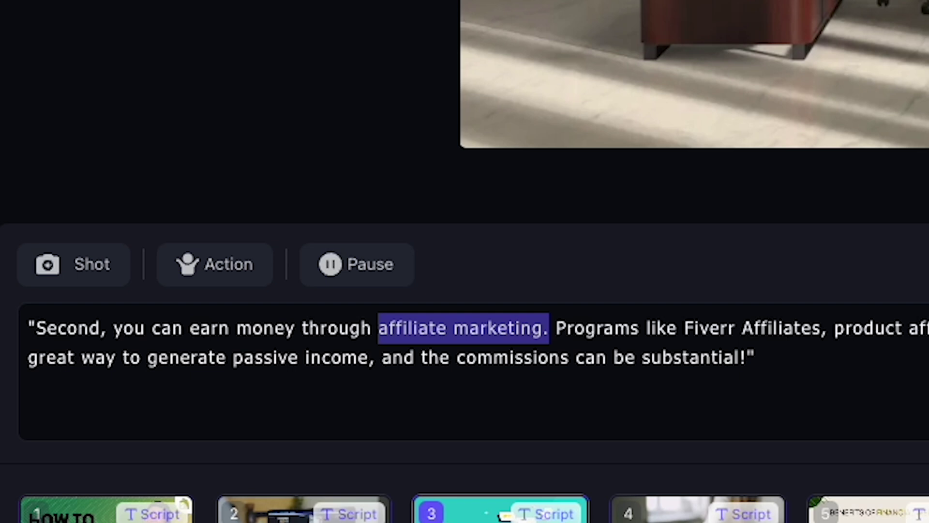
Insert a 0.5s pause after 'affiliate marketing' in scene 3, then return to scene 1
{"action": "left_click", "coordinate": [566, 331]}
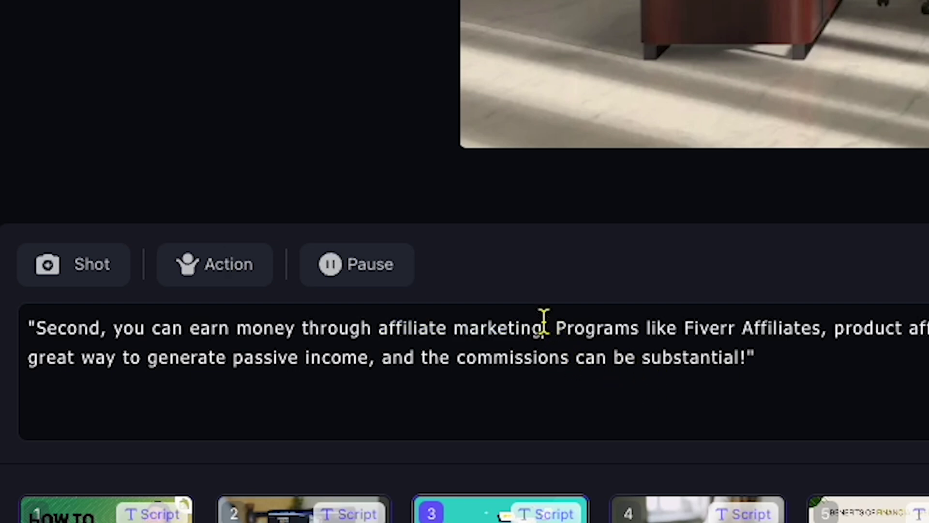
{"action": "left_click", "coordinate": [362, 281]}
{"action": "left_click", "coordinate": [55, 172]}
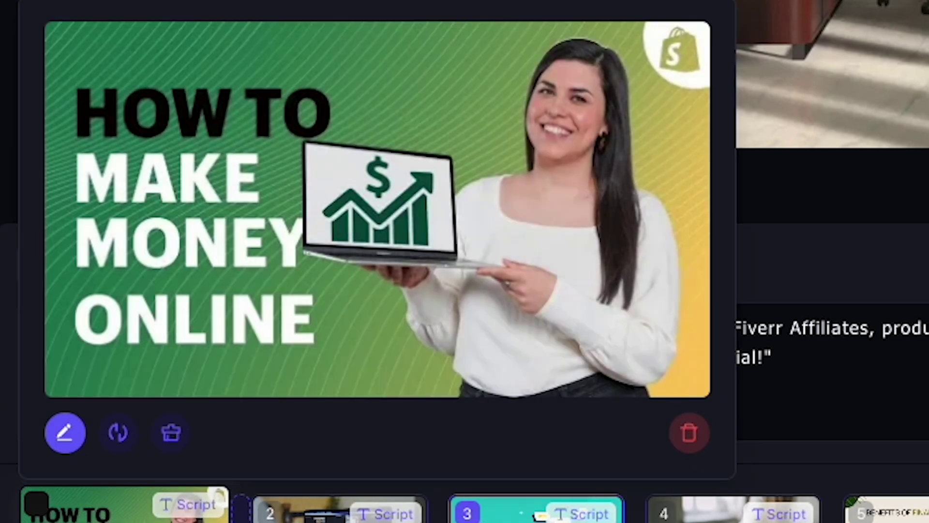
{"action": "left_click", "coordinate": [106, 511]}
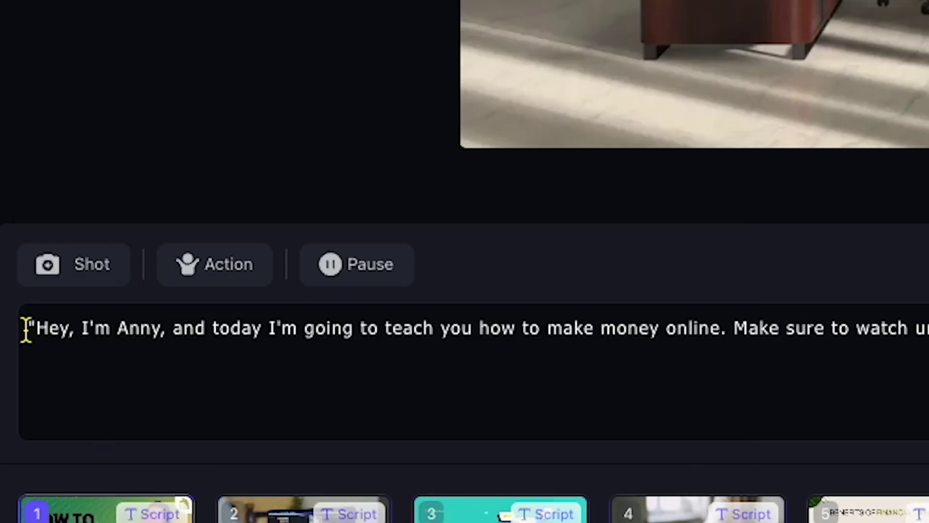
Attach a Greeting gesture action to the opening words of scene 1's script
{"action": "left_click_drag", "start_coordinate": [26, 329], "coordinate": [181, 329]}
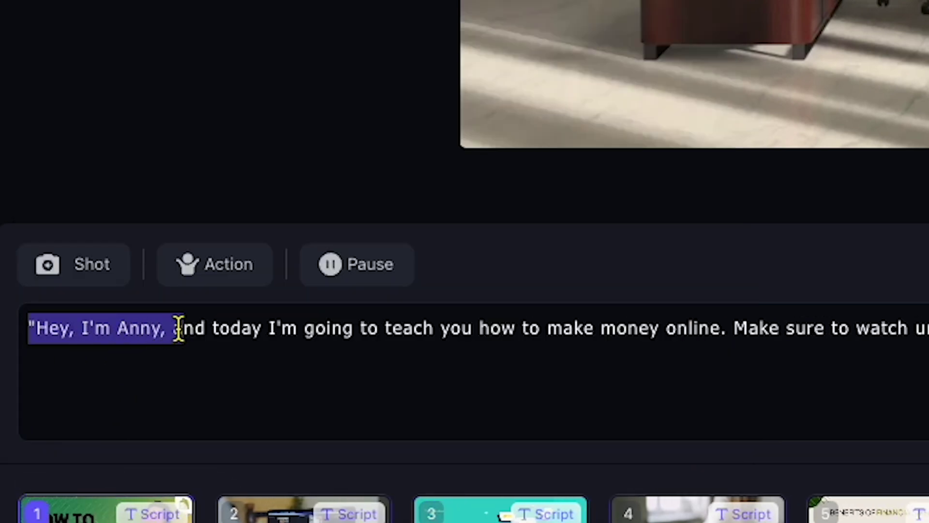
{"action": "left_click", "coordinate": [236, 267]}
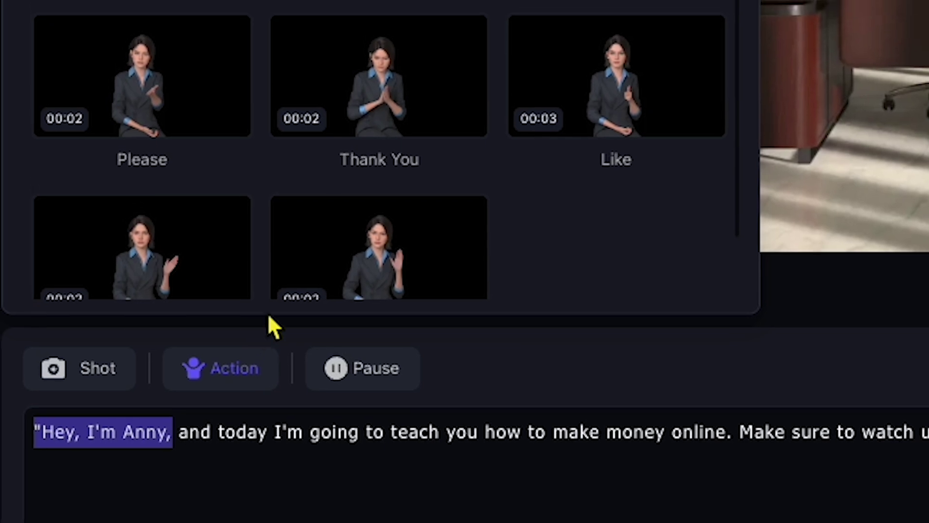
{"action": "left_click", "coordinate": [377, 242]}
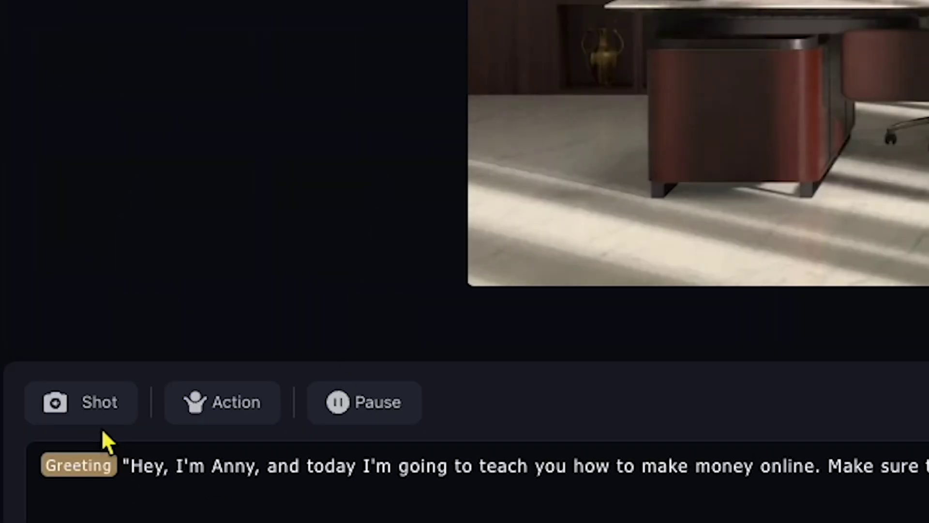
{"action": "left_click", "coordinate": [78, 413]}
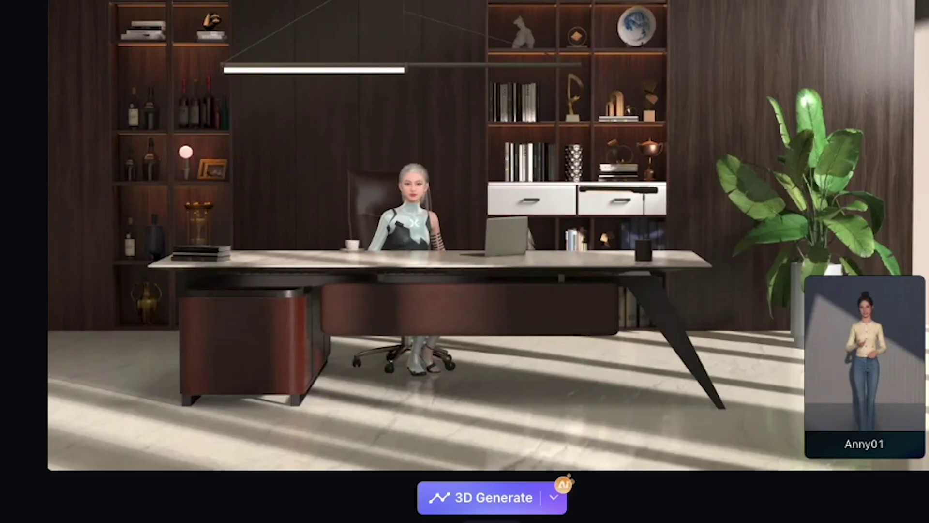
Run 3D Generate on the edited scenes, producing a 00:47 video preview
{"action": "left_click", "coordinate": [465, 501]}
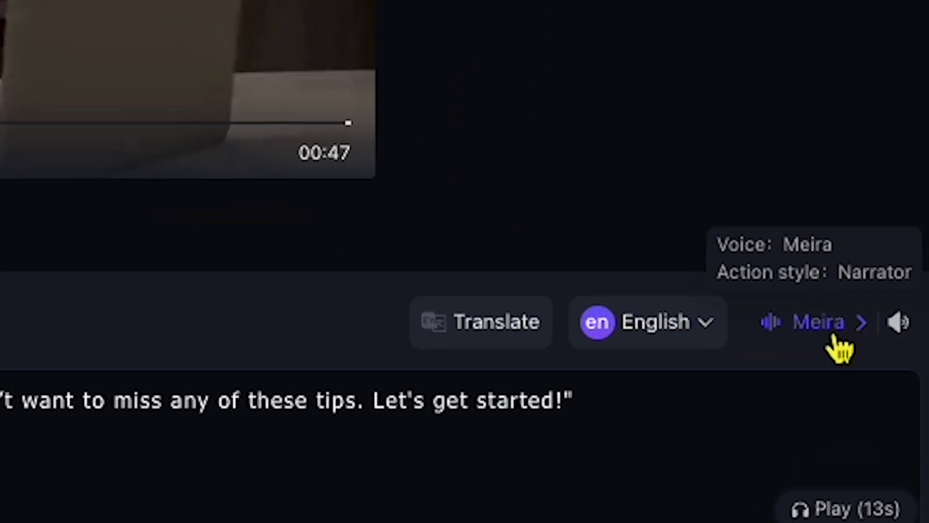
Preview the Meira voice, switch the avatar to Sarie, and regenerate the 3D video
{"action": "left_click", "coordinate": [858, 324]}
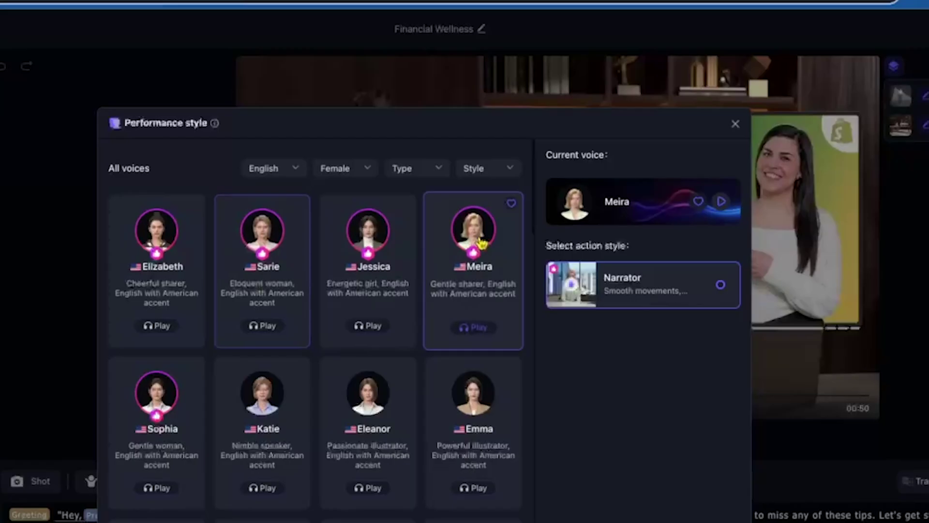
{"action": "left_click", "coordinate": [586, 109]}
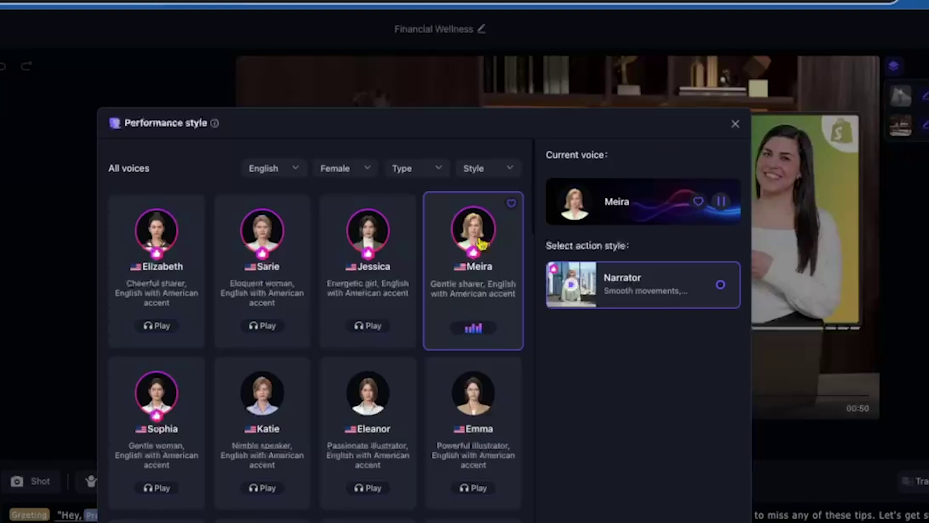
{"action": "left_click", "coordinate": [262, 247]}
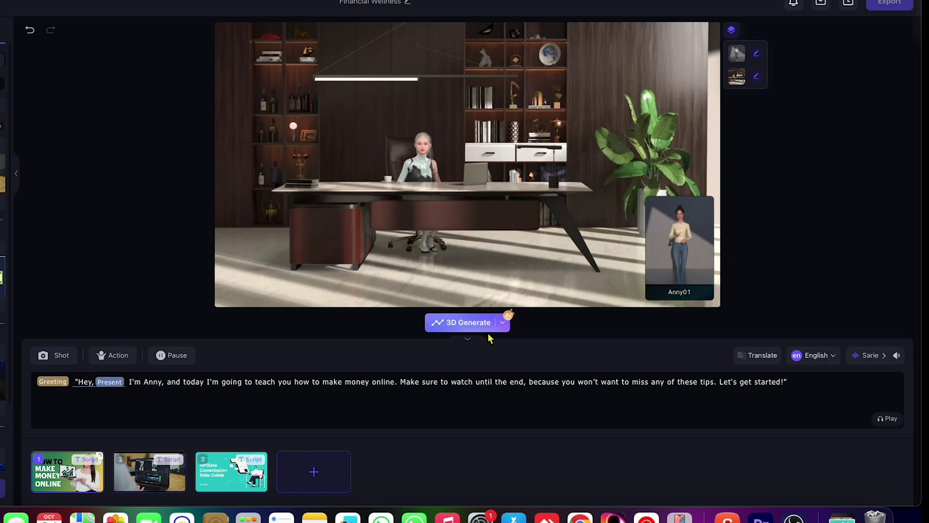
{"action": "left_click", "coordinate": [450, 326]}
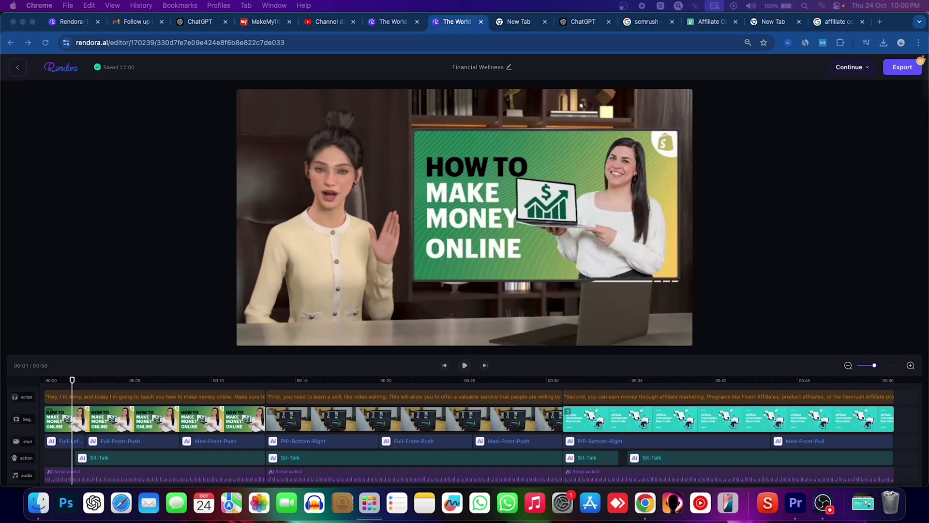
Export Financial Wellness at 1080P to My Space, then play an earlier Untitled video
{"action": "left_click", "coordinate": [850, 66]}
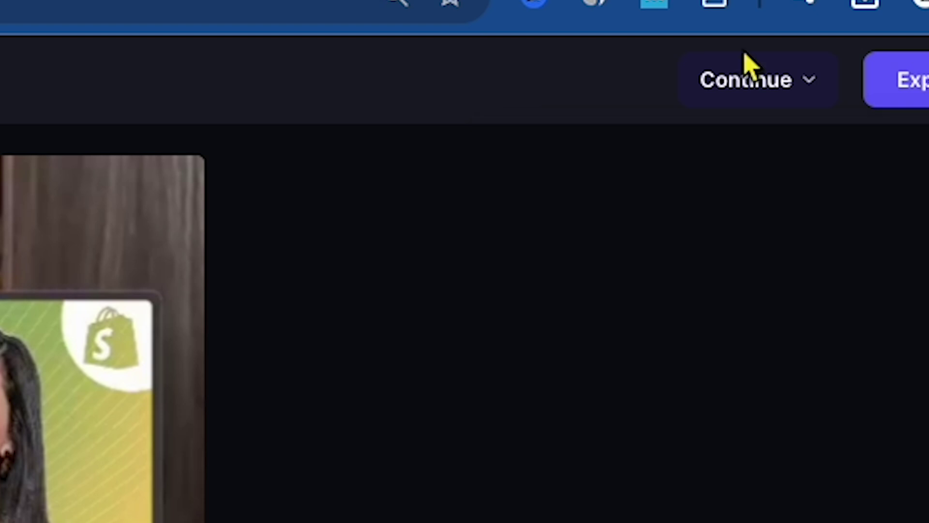
{"action": "mouse_move", "coordinate": [785, 74]}
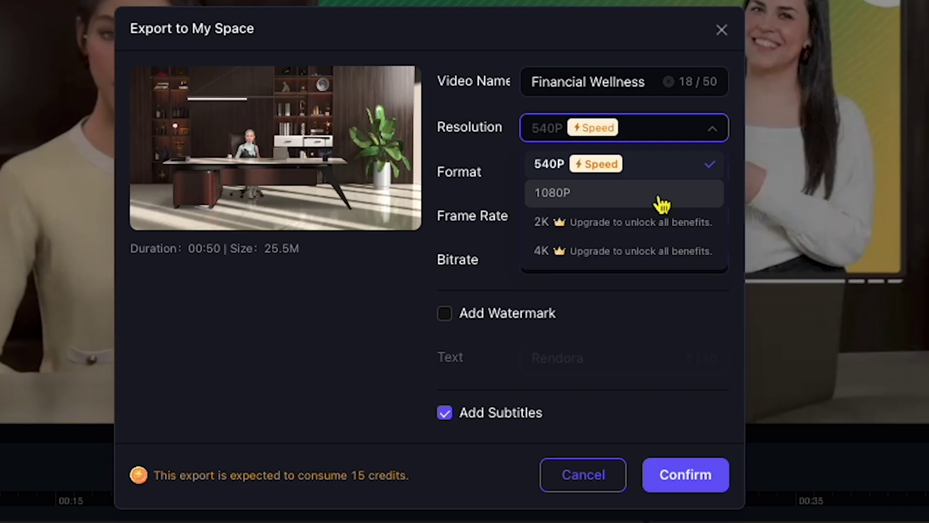
{"action": "left_click", "coordinate": [660, 203]}
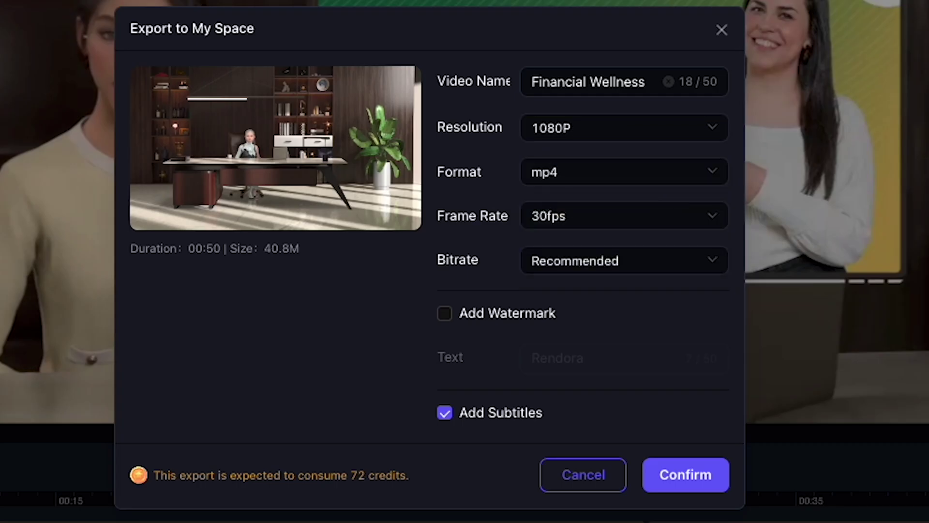
{"action": "left_click", "coordinate": [664, 473]}
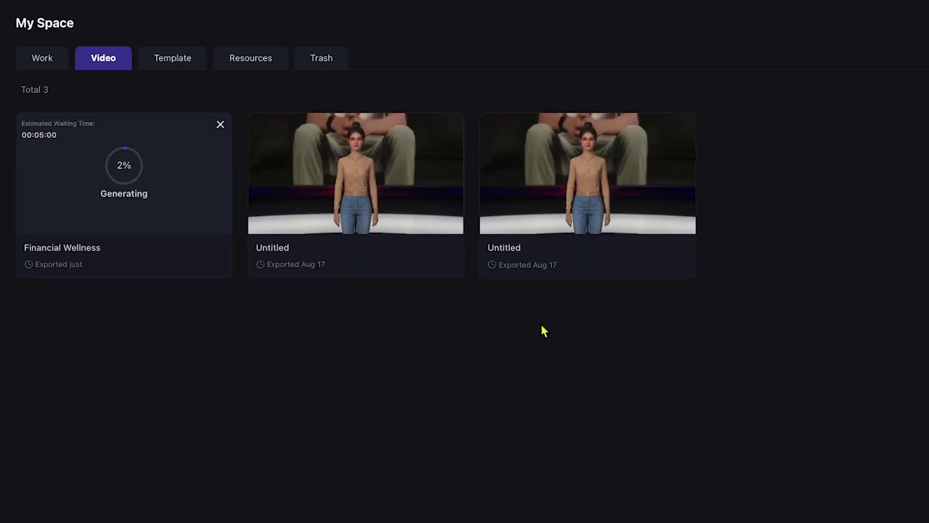
{"action": "left_click", "coordinate": [540, 261]}
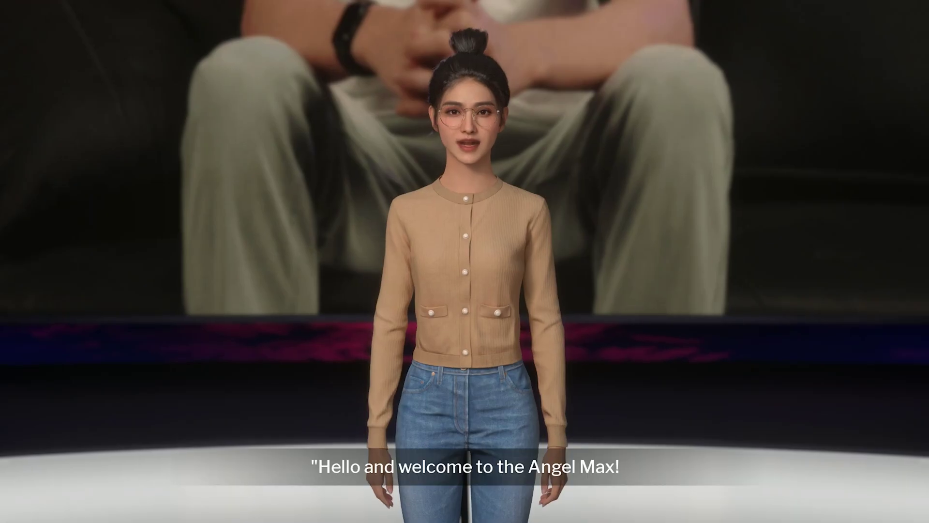